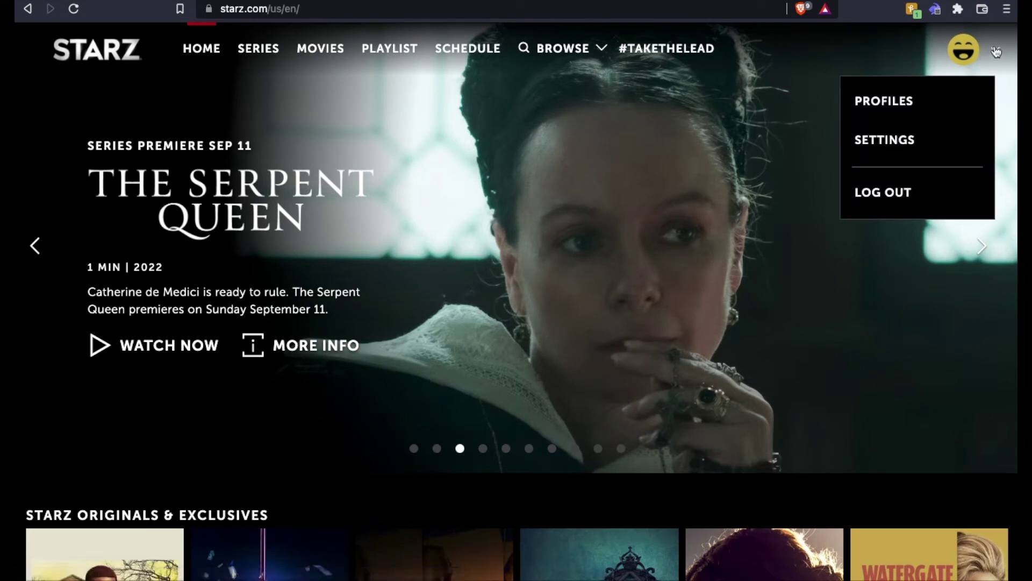
- Go to the STARZ profile Settings page from the top-right profile menu
{"action": "left_click", "coordinate": [900, 145]}
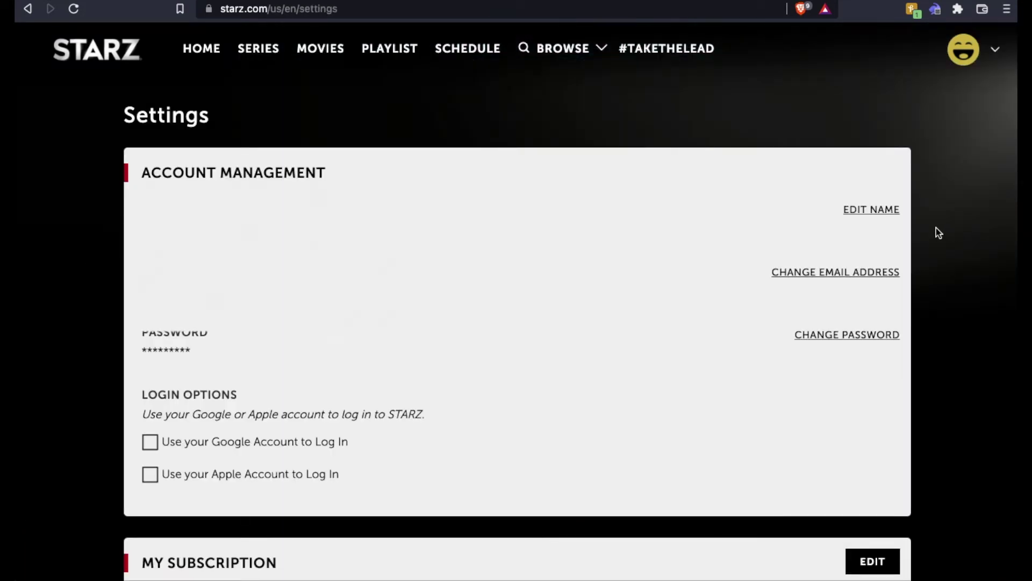
{"action": "scroll", "coordinate": [938, 232], "scroll_direction": "down", "scroll_amount": 10}
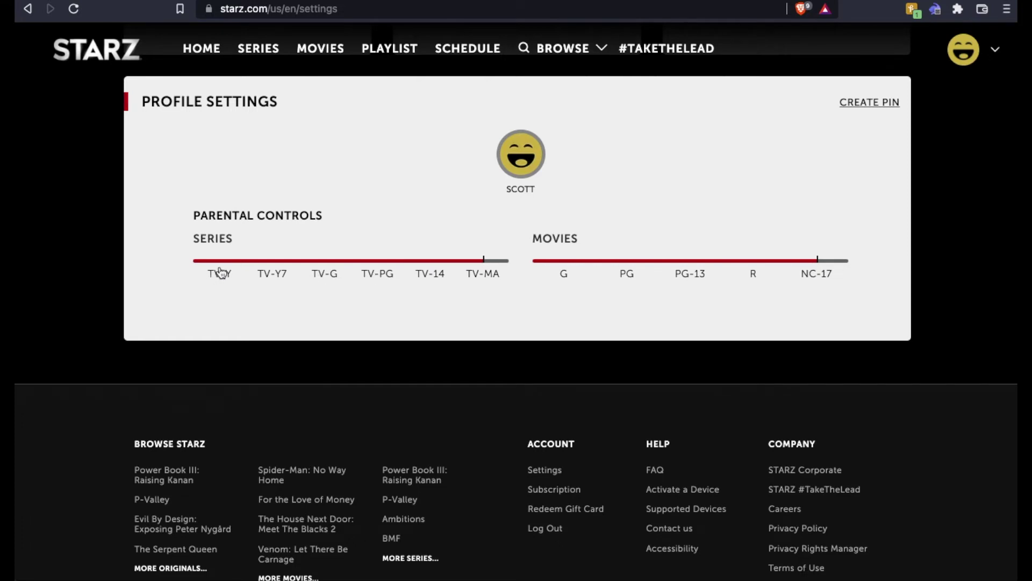
- Select TV-PG on the Series parental control slider, prompting for a new PIN
{"action": "left_click", "coordinate": [376, 273]}
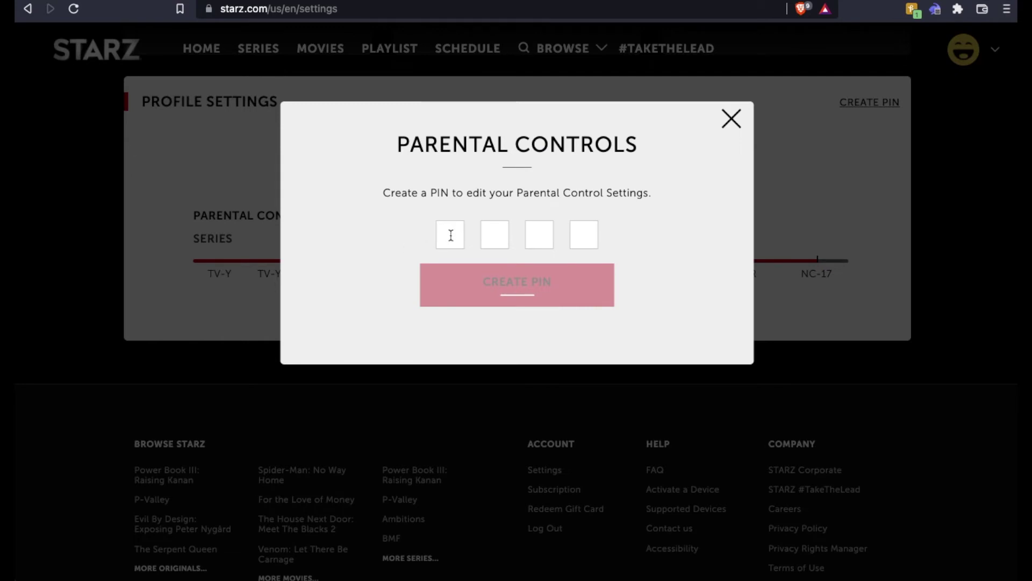
{"action": "type", "text": "11"}
{"action": "type", "text": "11"}
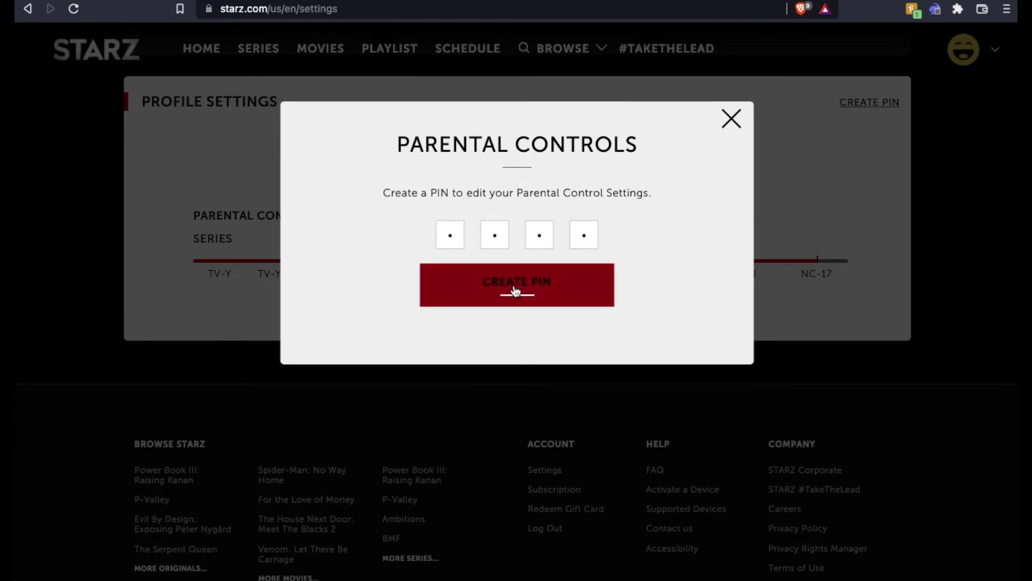
- Create the four-digit PIN, capping series at TV-PG and locking TV-14 and TV-MA
{"action": "left_click", "coordinate": [516, 286]}
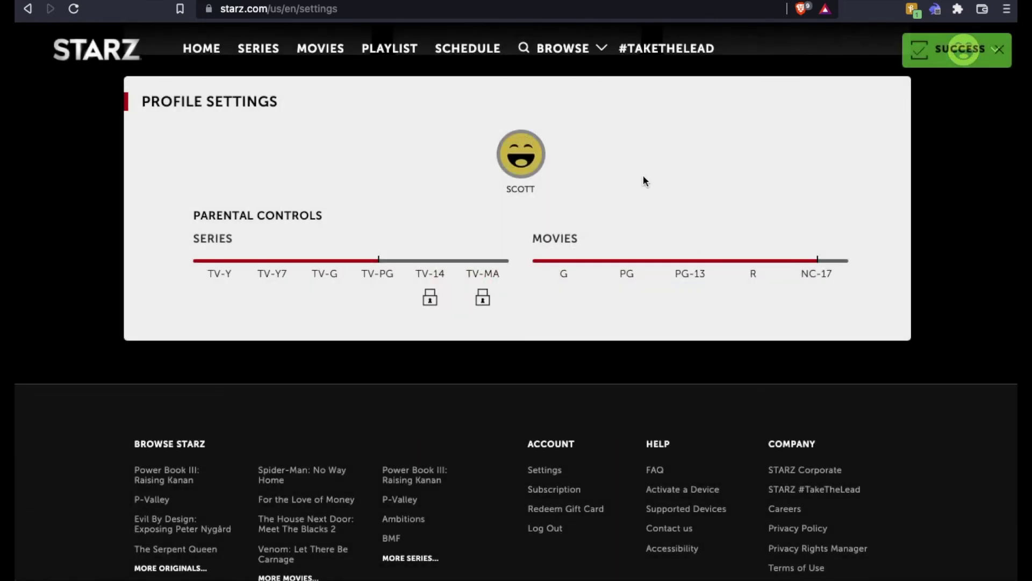